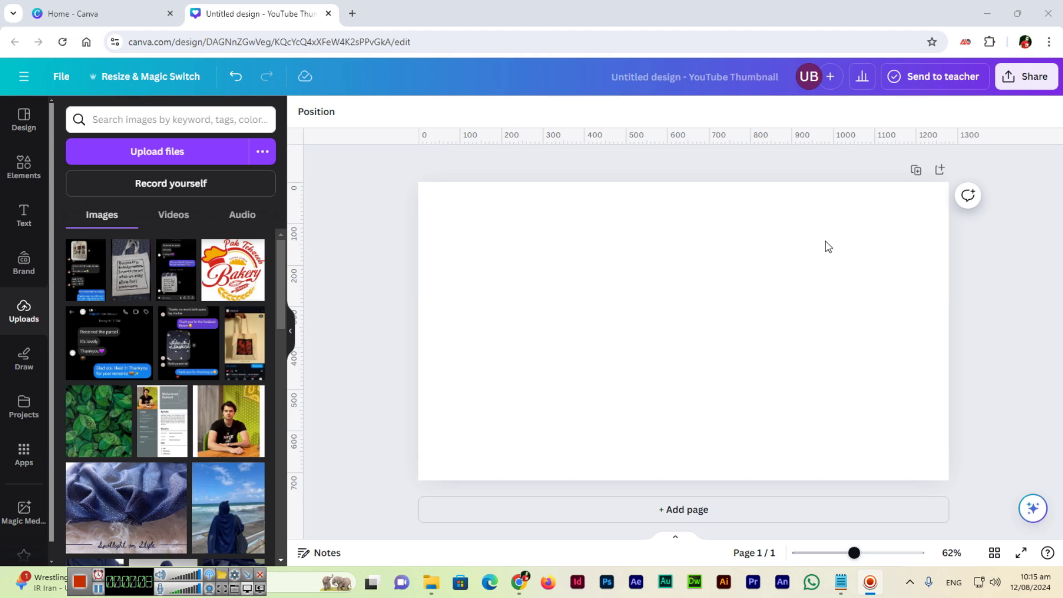
Place a circle shape from Elements near the page's top-left and recolour it red
left_click(24, 167)
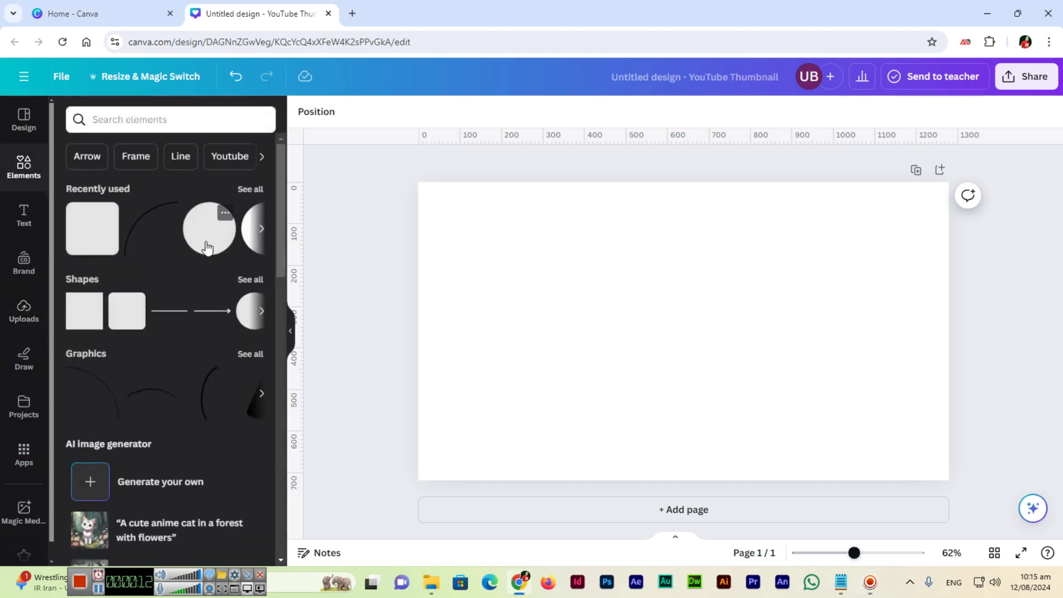
left_click_drag(203, 248, 494, 264)
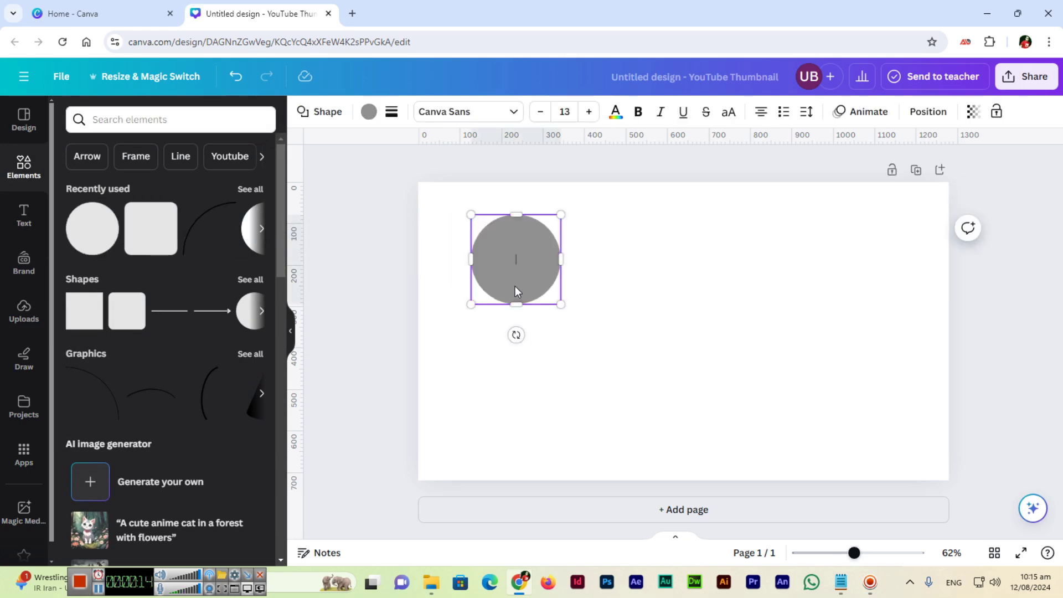
left_click(369, 111)
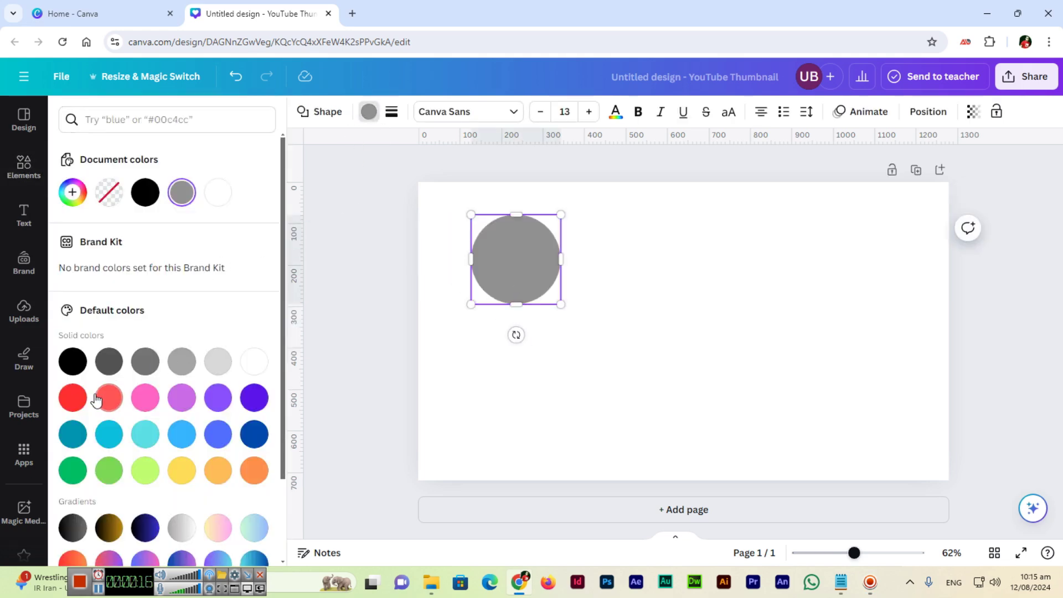
left_click(73, 398)
left_click(664, 337)
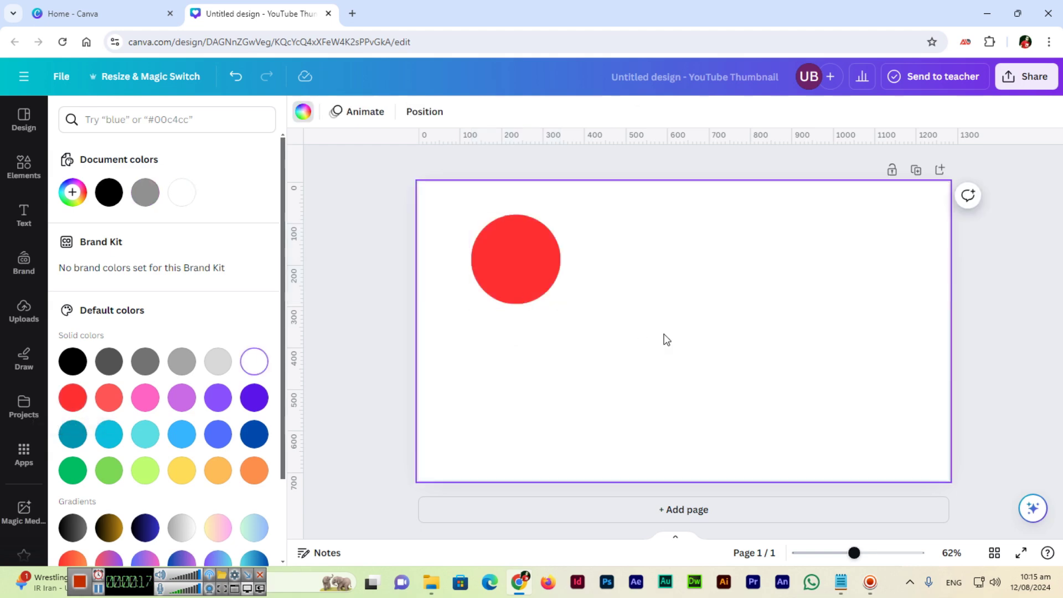
left_click(35, 314)
Upload the WordPress free course laptop photo from the Downloads folder
left_click(168, 154)
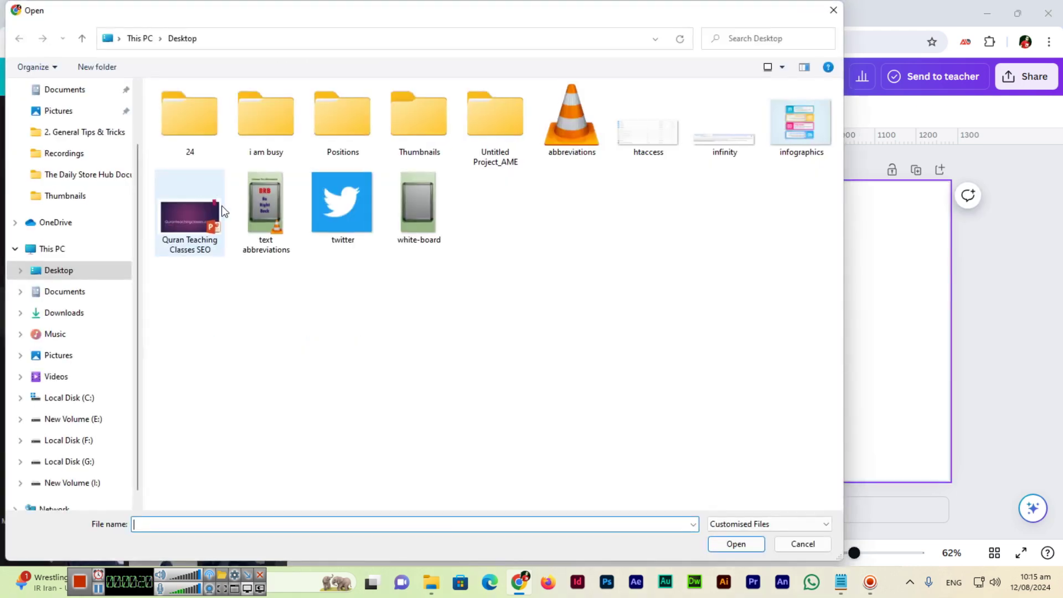
scroll(83, 166, "up", 2)
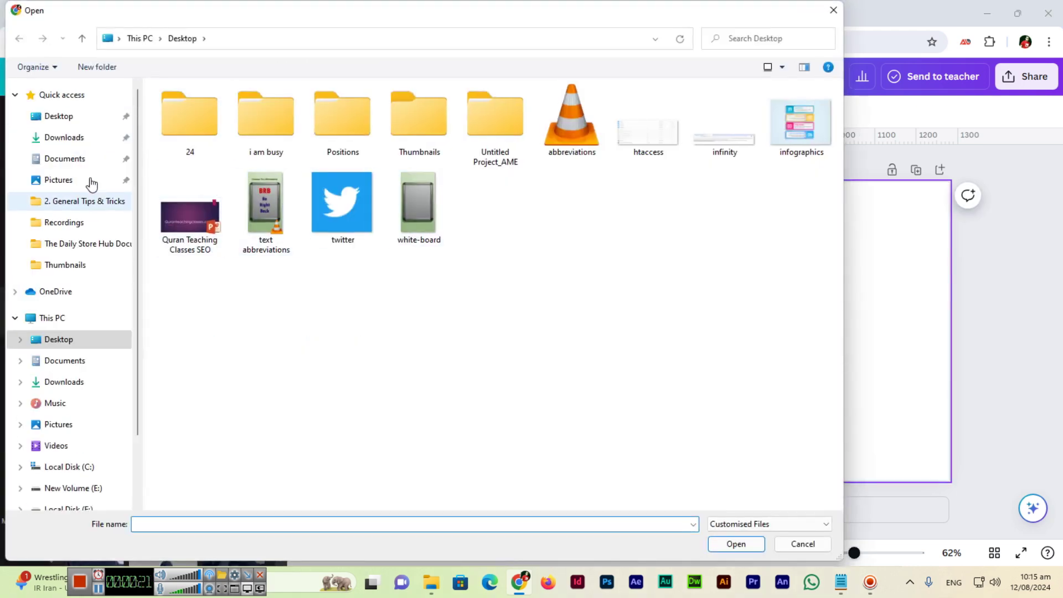
left_click(64, 138)
double_click(324, 275)
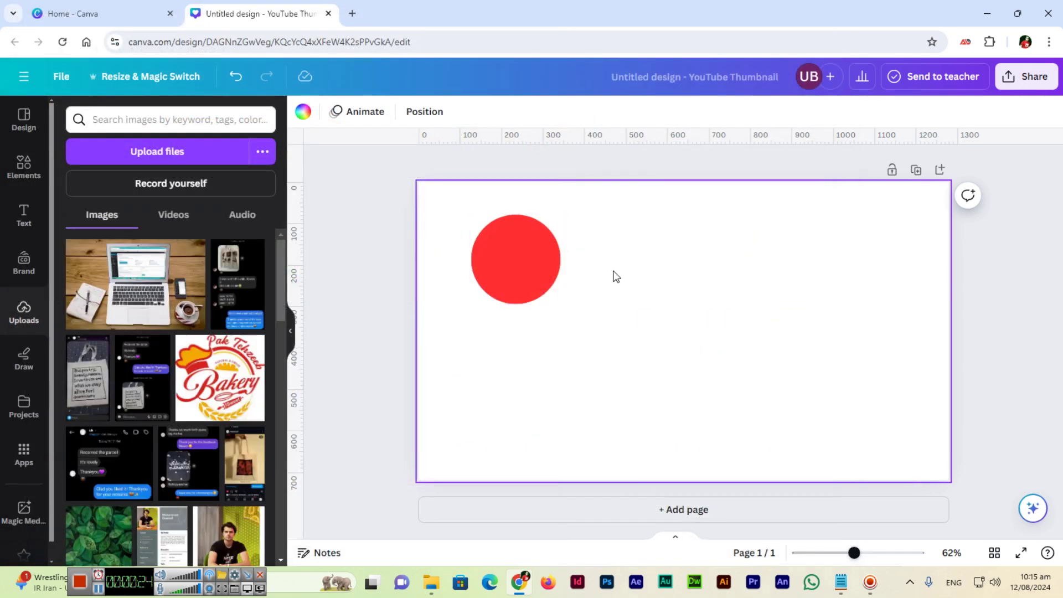
Put the laptop photo on the page, shrink it, and move it to the top-right
left_click_drag(115, 284, 662, 304)
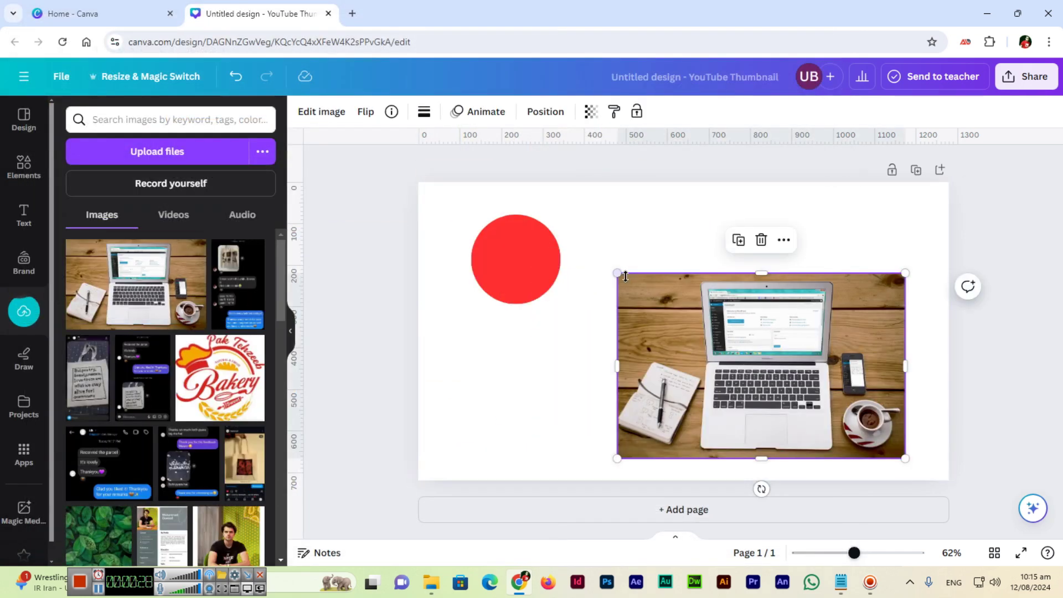
left_click_drag(618, 274, 698, 325)
left_click_drag(774, 381, 786, 263)
left_click(519, 285)
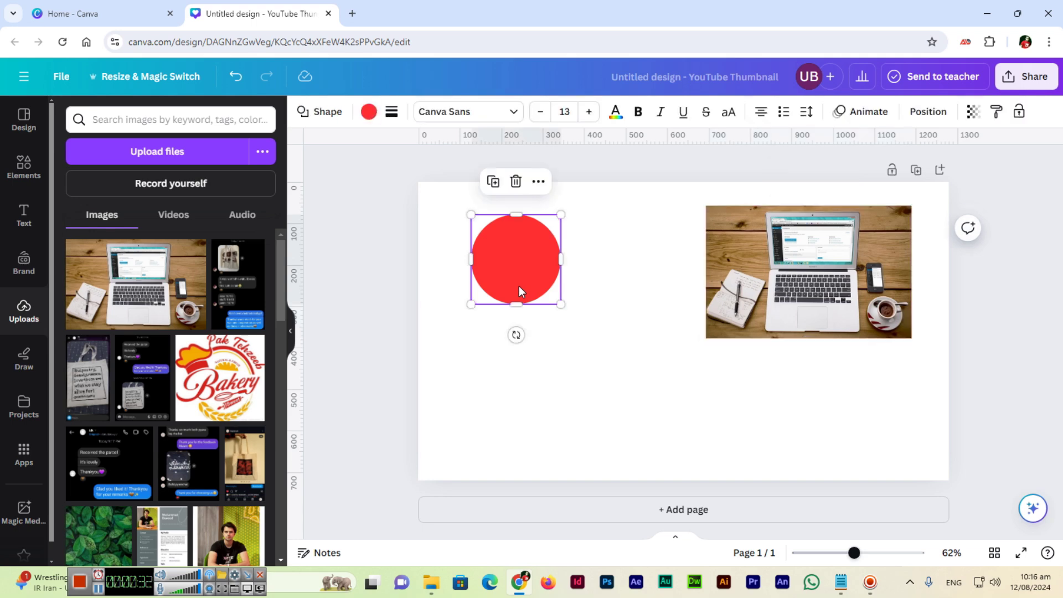
Add a heading below the circle and replace its text with 'Welcome to my Channel'
left_click(39, 224)
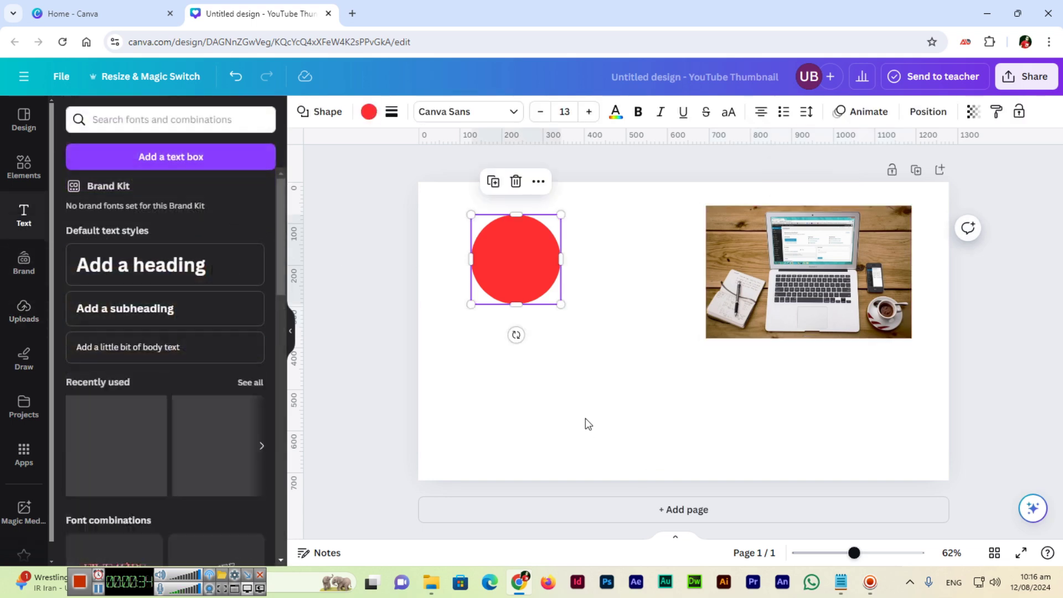
scroll(222, 448, "down", 4)
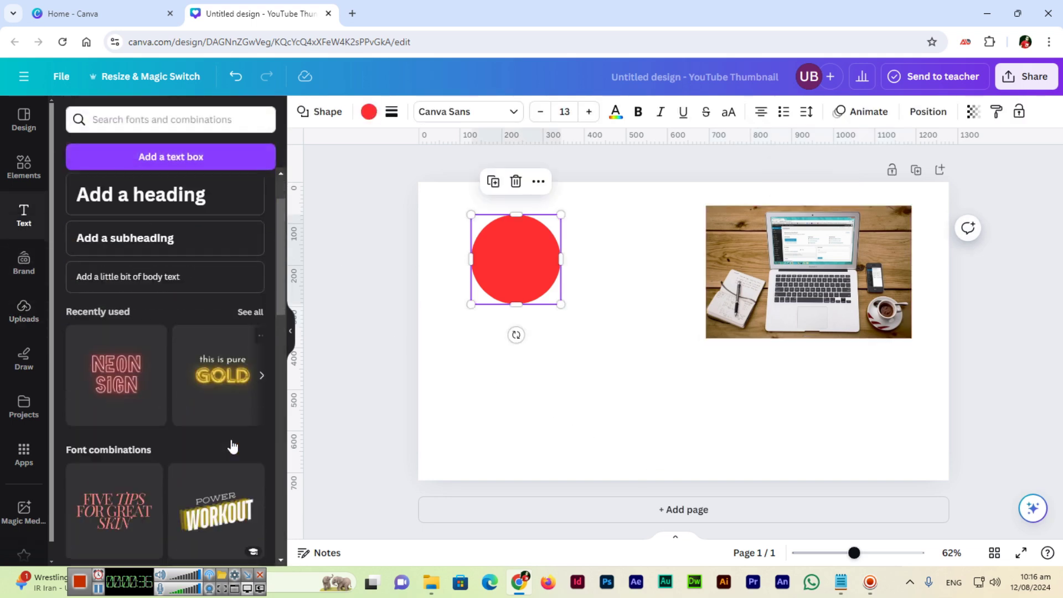
scroll(192, 416, "up", 4)
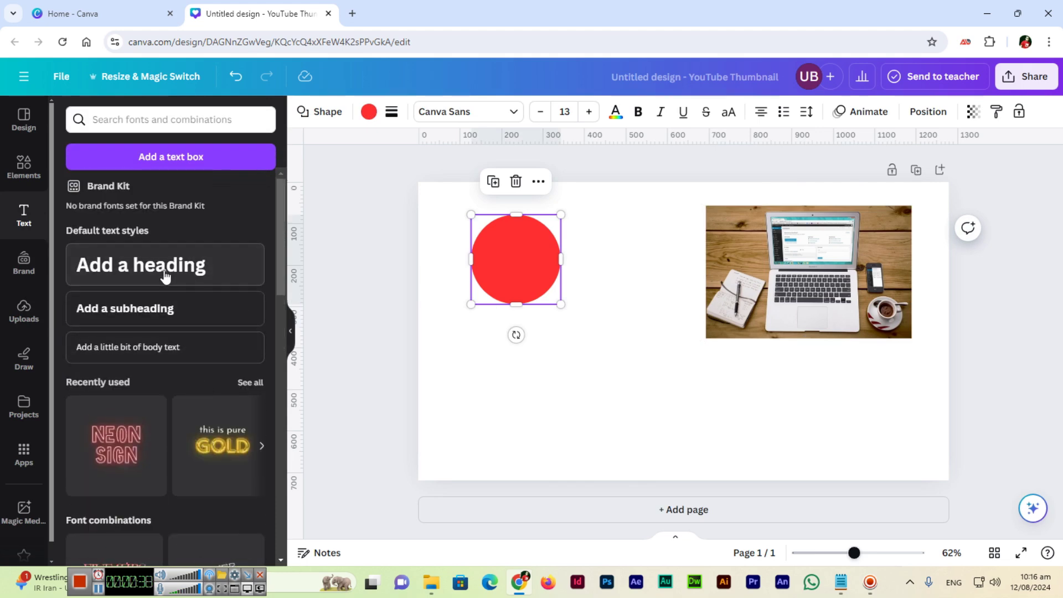
left_click_drag(162, 271, 646, 421)
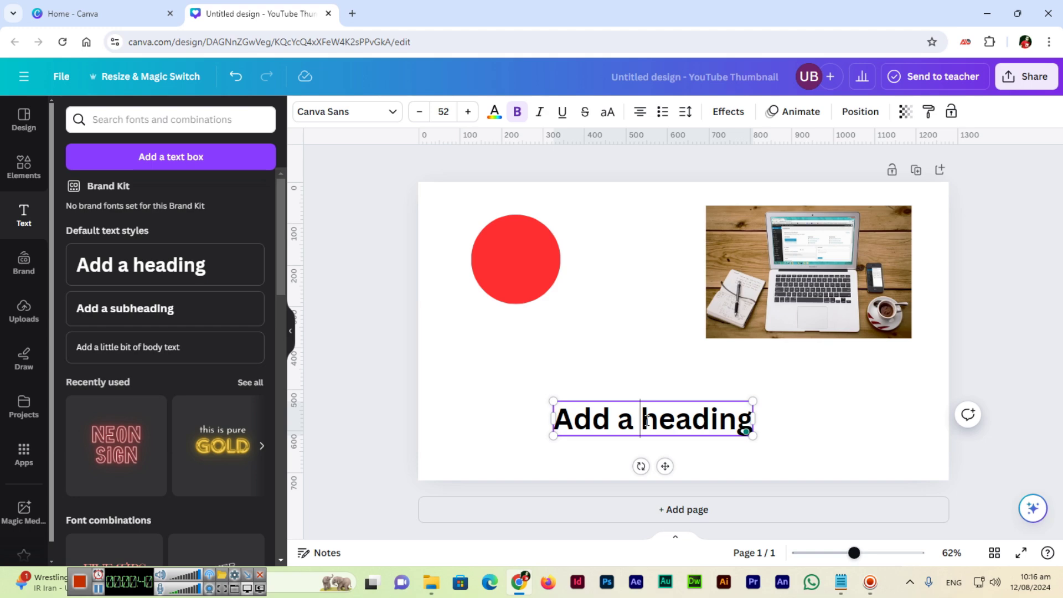
key("ctrl+a")
type("Welco")
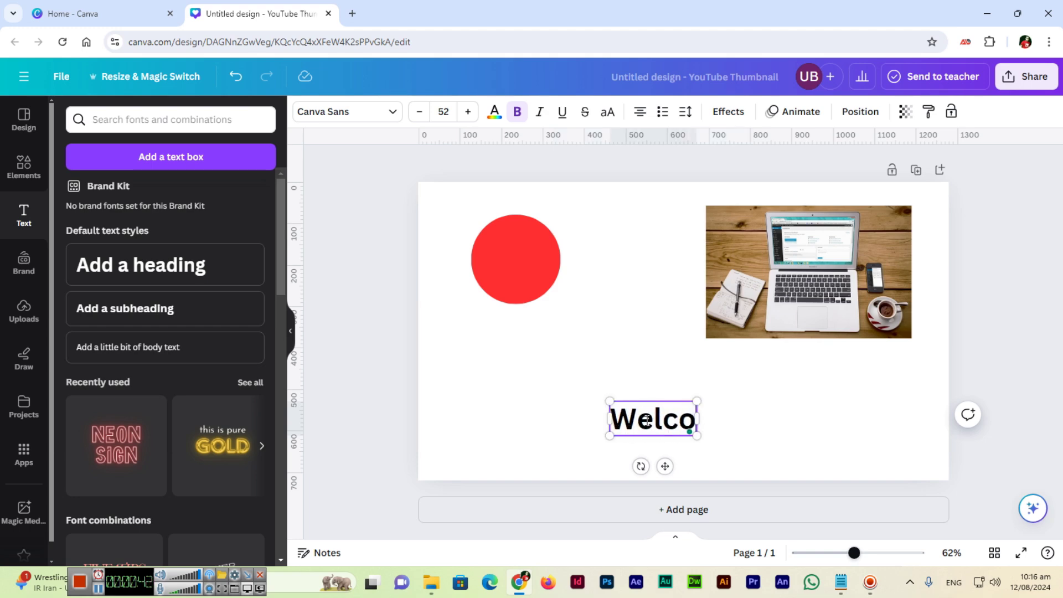
type("me to my Channel")
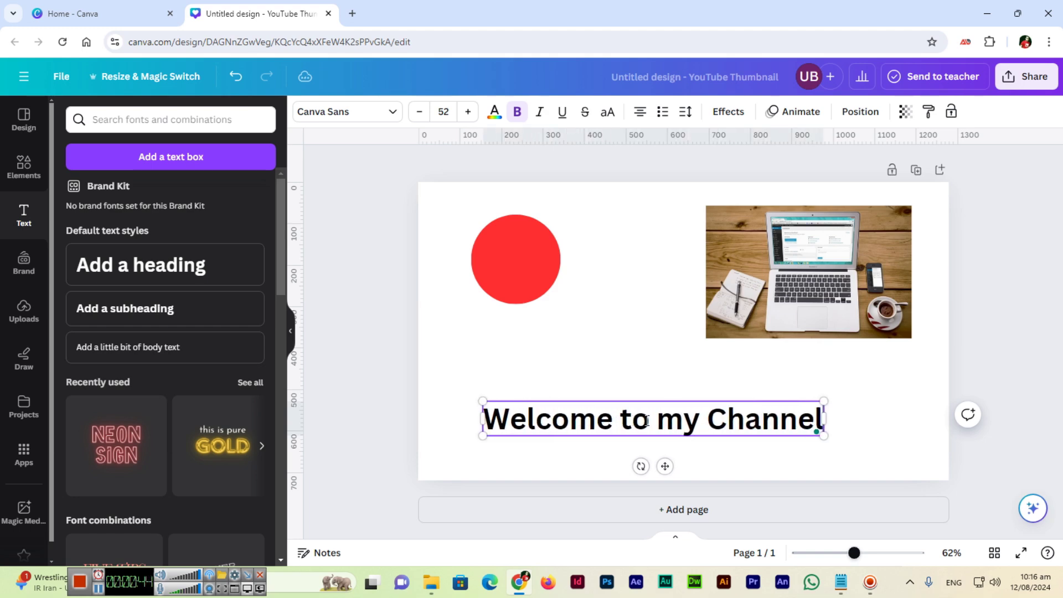
left_click(375, 236)
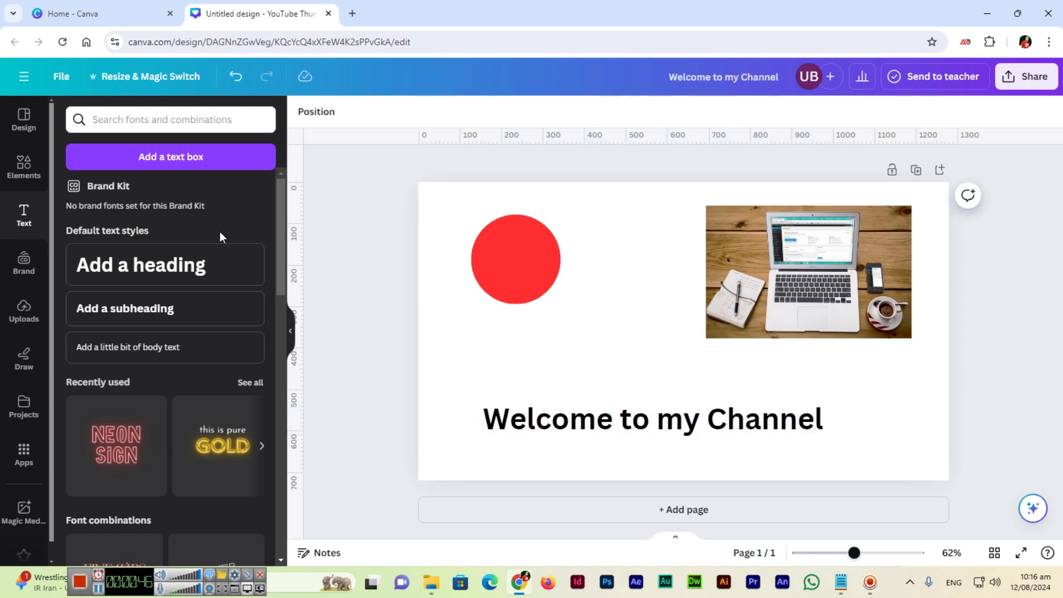
Browse the graphics, add a SUBSCRIBE banner, then undo it as too large
scroll(209, 398, "down", 7)
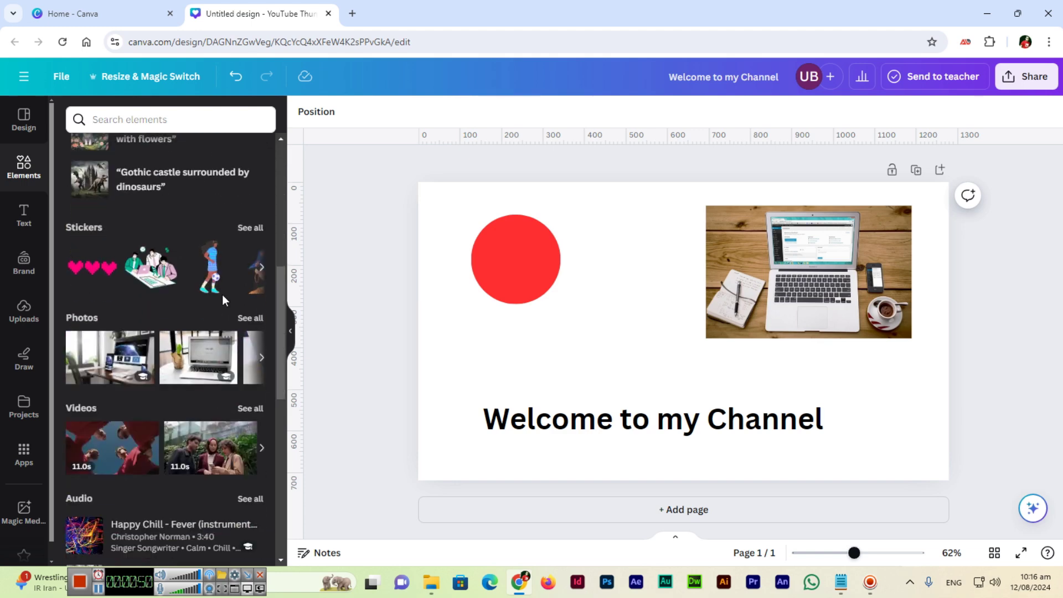
scroll(122, 434, "down", 5)
scroll(123, 427, "up", 2)
scroll(122, 427, "down", 4)
scroll(123, 426, "down", 4)
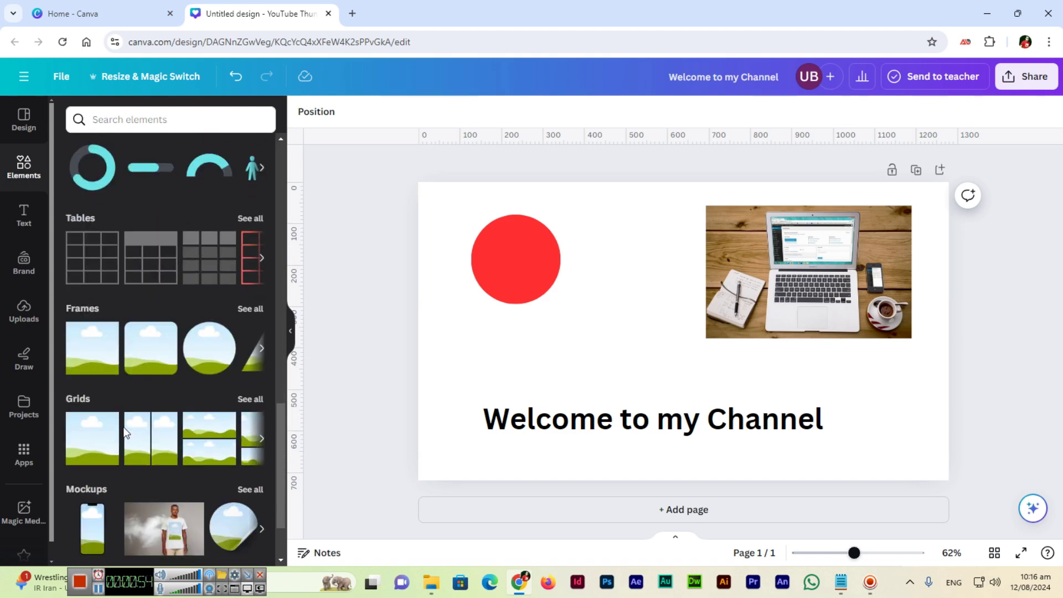
scroll(142, 381, "down", 3)
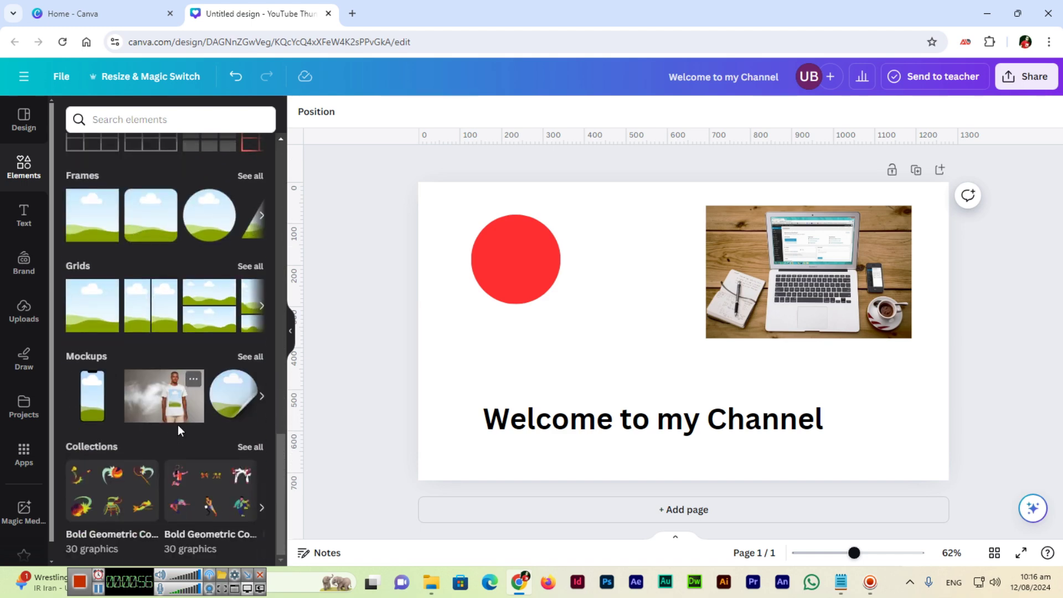
scroll(138, 392, "up", 15)
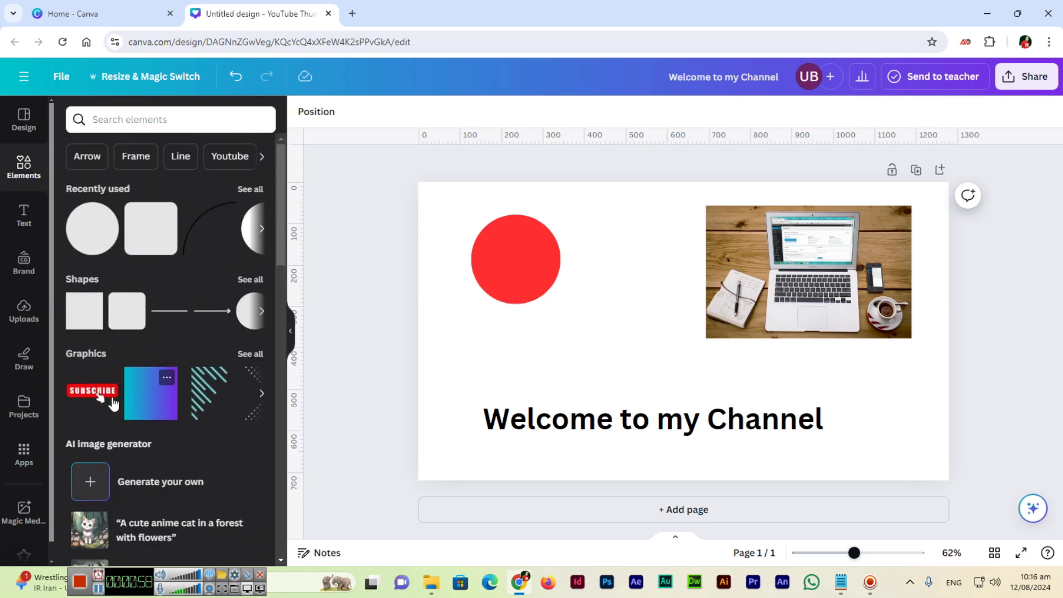
left_click_drag(90, 395, 475, 294)
key("ctrl+z")
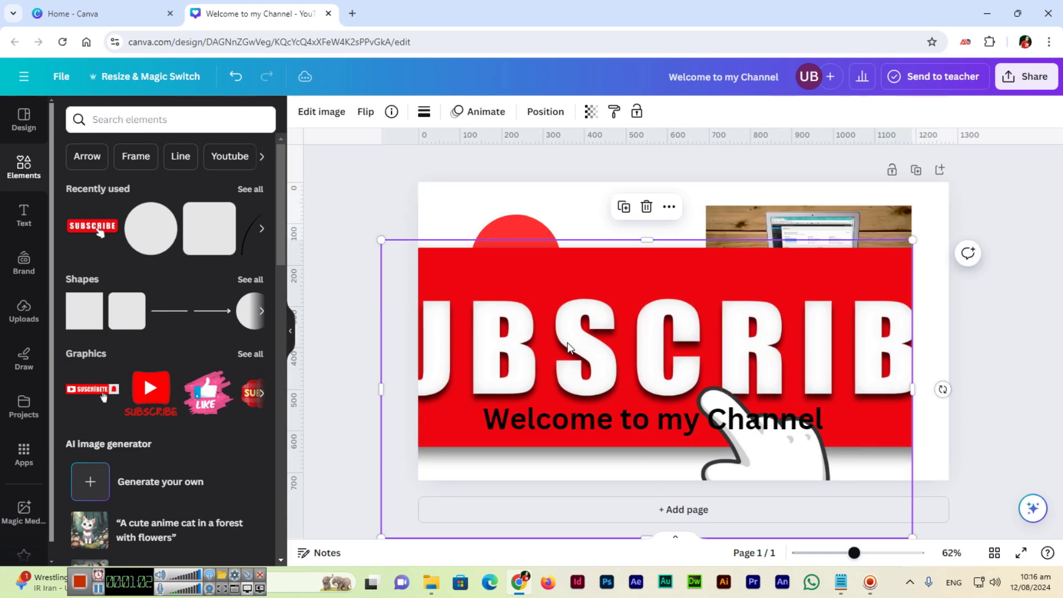
key("ctrl+z")
Add the red YouTube play-button SUBSCRIBE graphic between circle and photo and shrink it
left_click_drag(160, 391, 464, 364)
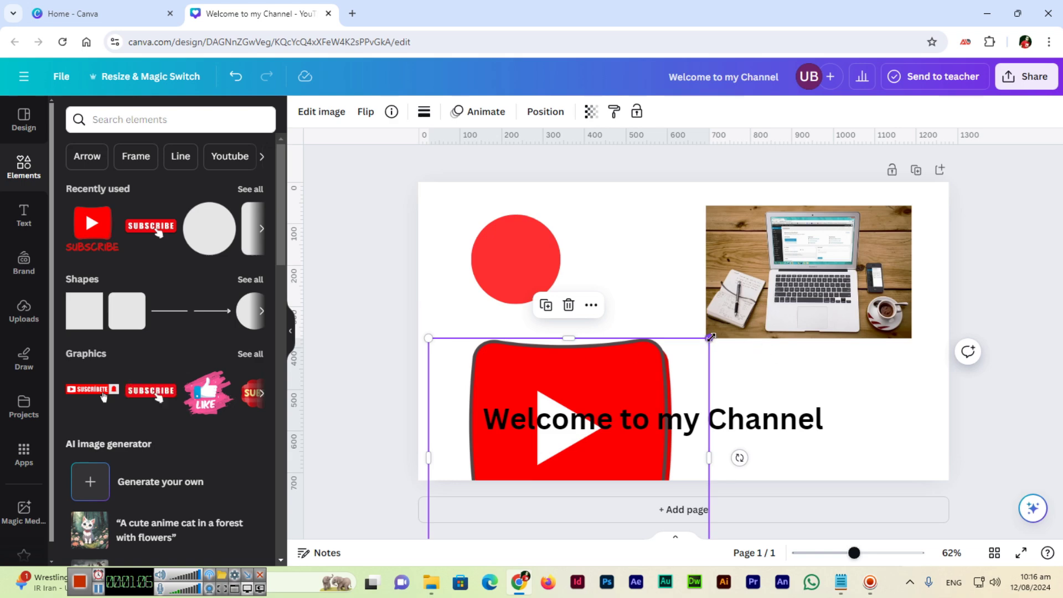
left_click_drag(708, 339, 632, 277)
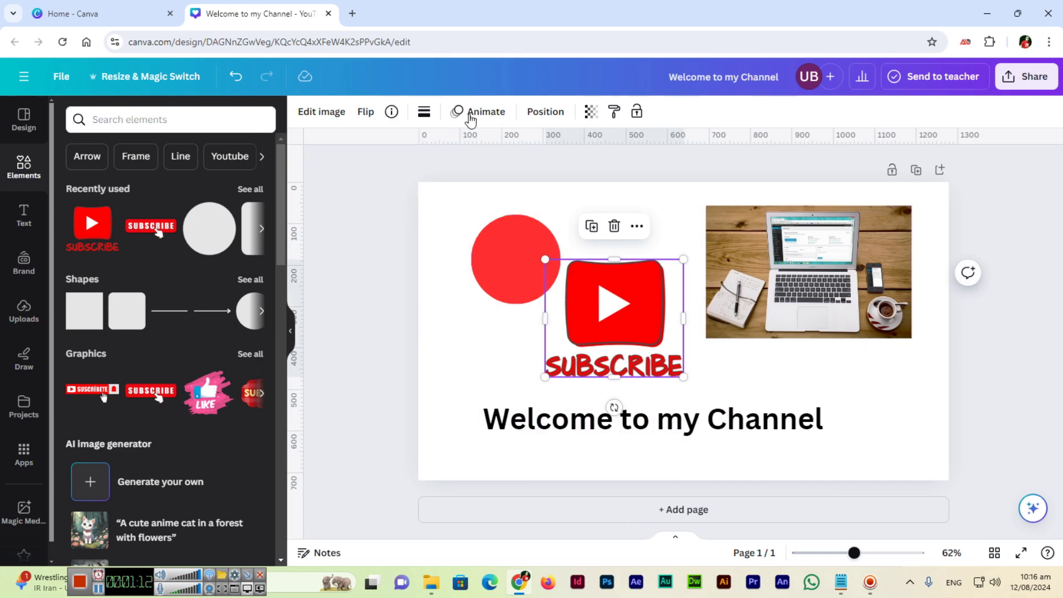
left_click(474, 347)
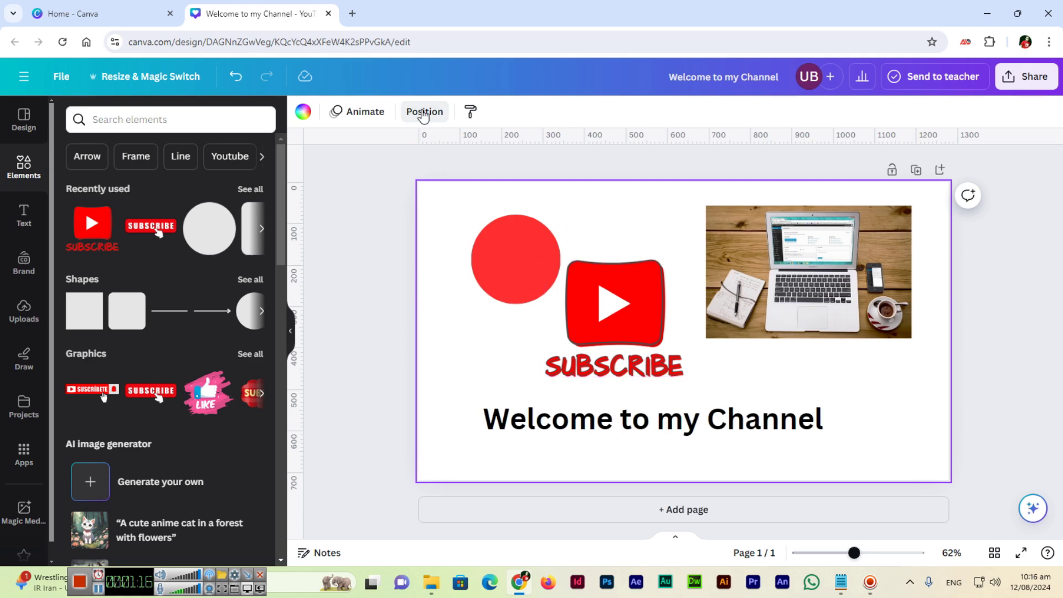
left_click(425, 113)
left_click(114, 114)
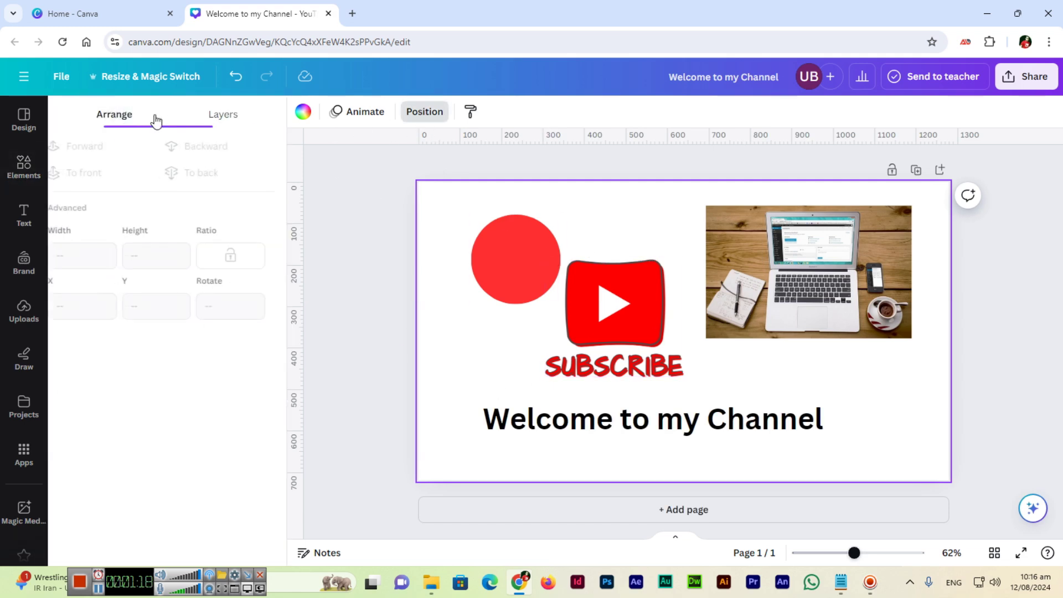
Show the Layers list: title, subscribe graphic, laptop photo, red circle and background
left_click(236, 118)
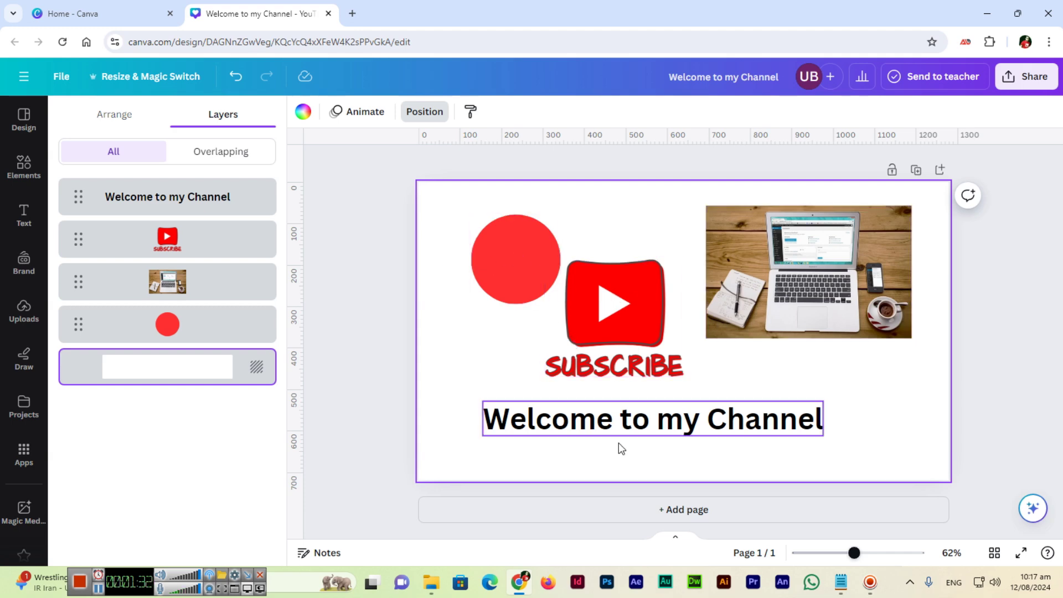
Shrink the laptop photo from its top-left corner and nudge the red circle slightly left
left_click(214, 245)
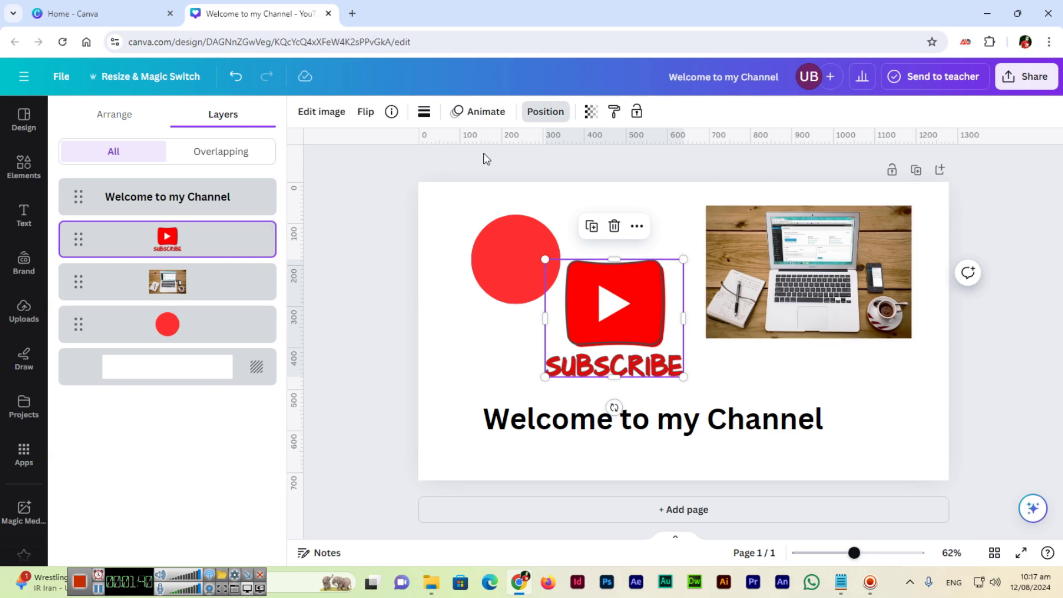
left_click(219, 292)
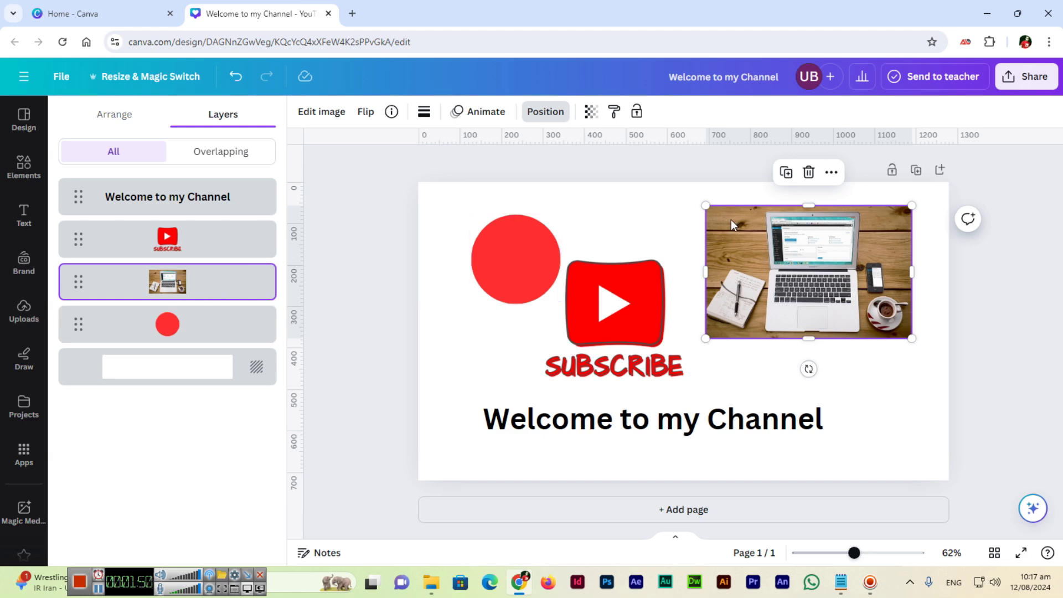
left_click_drag(707, 206, 755, 237)
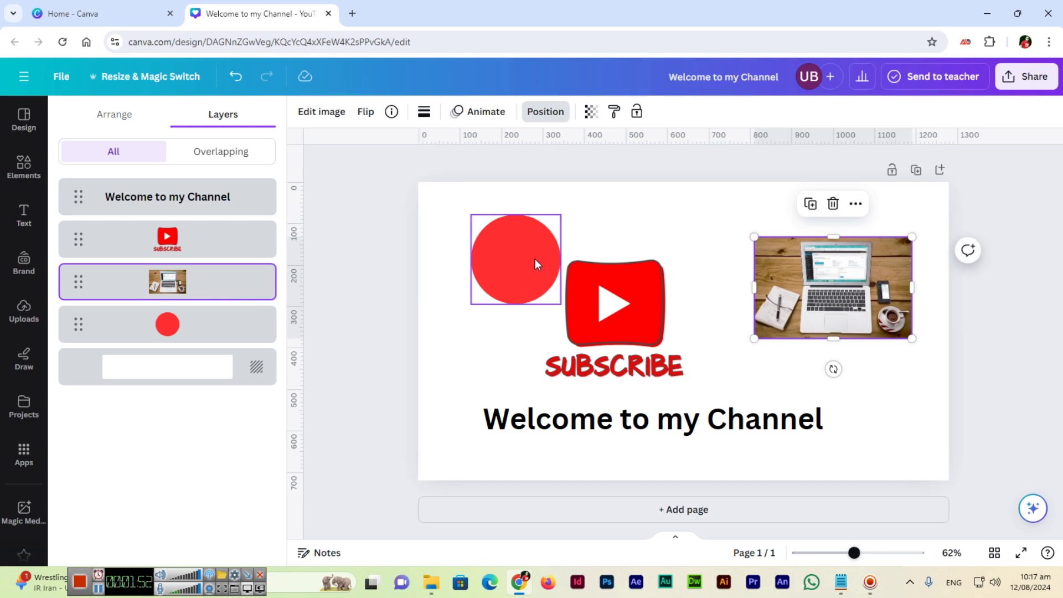
left_click_drag(545, 248, 530, 257)
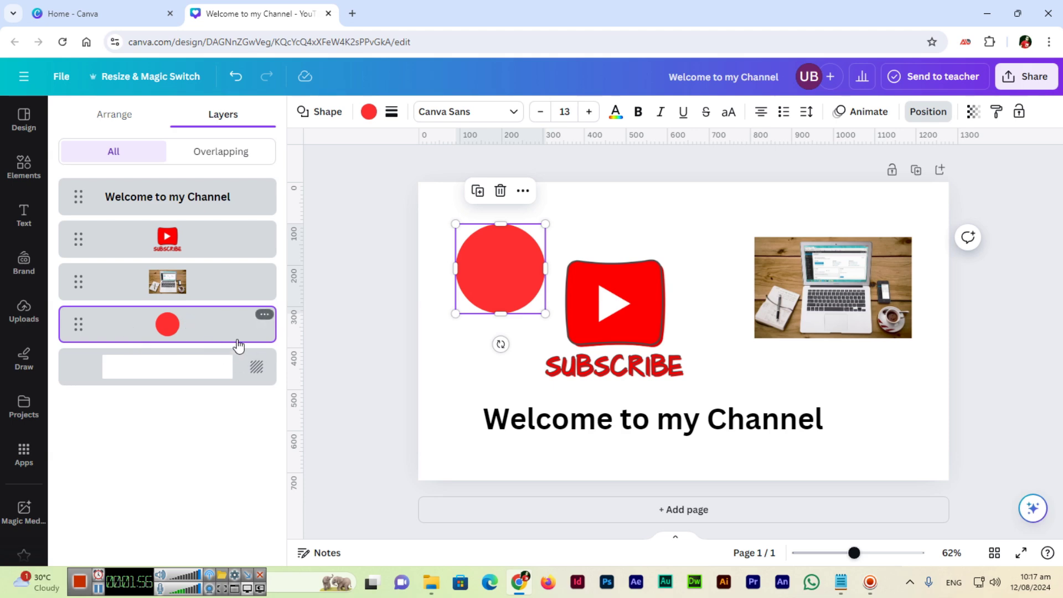
left_click(778, 426)
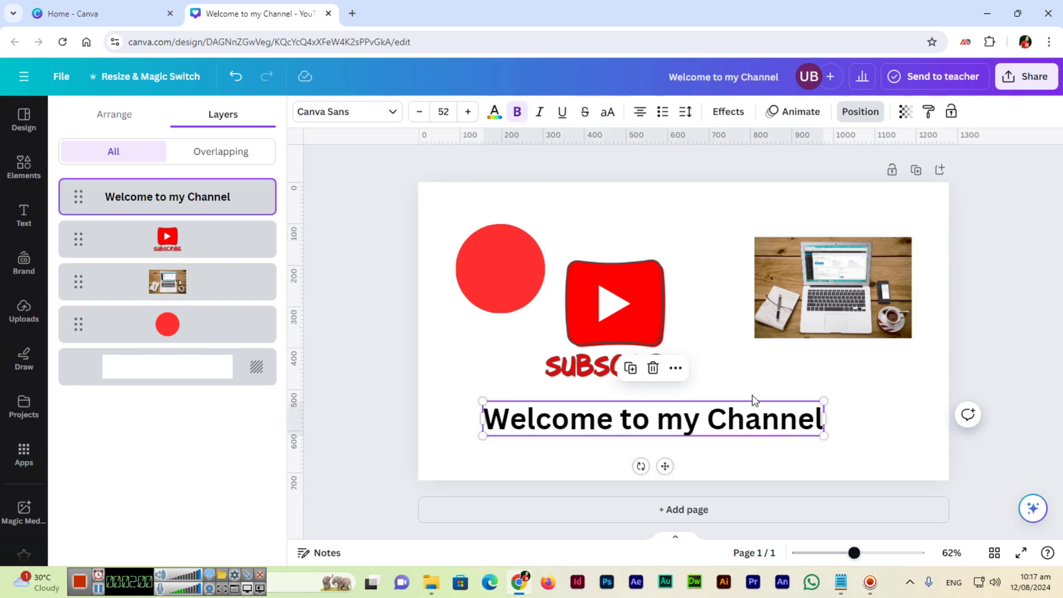
left_click(619, 313)
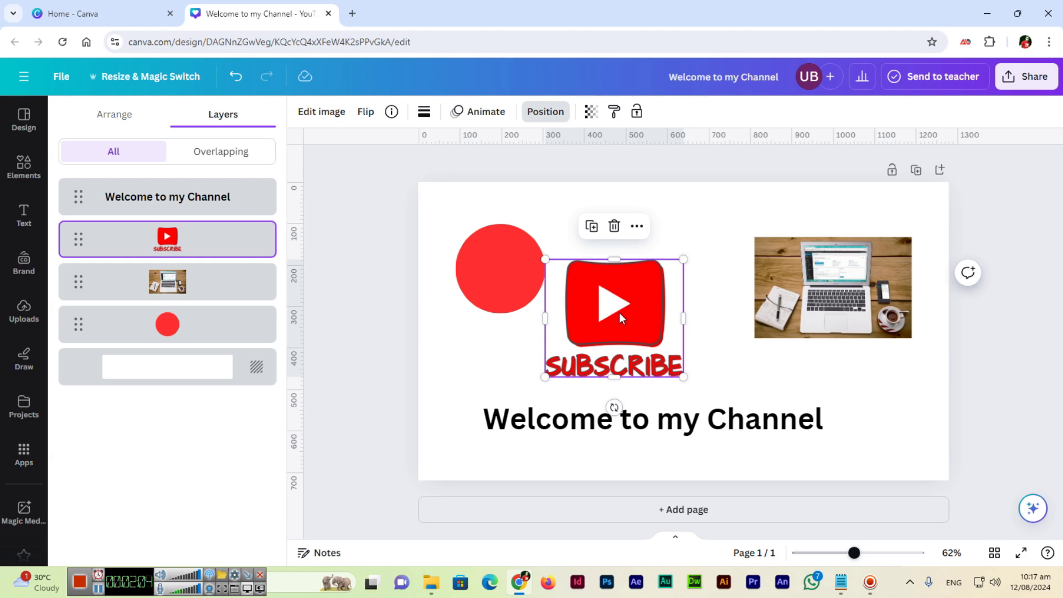
Move the subscribe graphic over the laptop photo and shrink it
left_click_drag(619, 313, 802, 299)
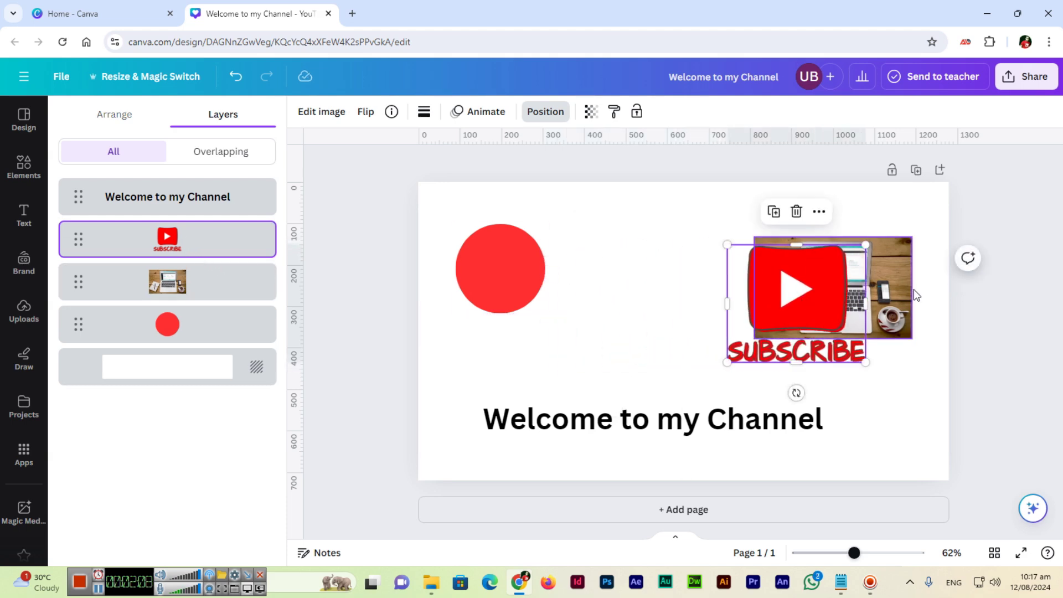
left_click_drag(867, 244, 802, 297)
left_click_drag(764, 329, 857, 289)
Enlarge the laptop photo, centre the graphic on it, and send the graphic behind the photo
left_click(798, 268)
left_click_drag(758, 238, 641, 223)
left_click_drag(749, 281, 696, 312)
left_click_drag(883, 301, 817, 308)
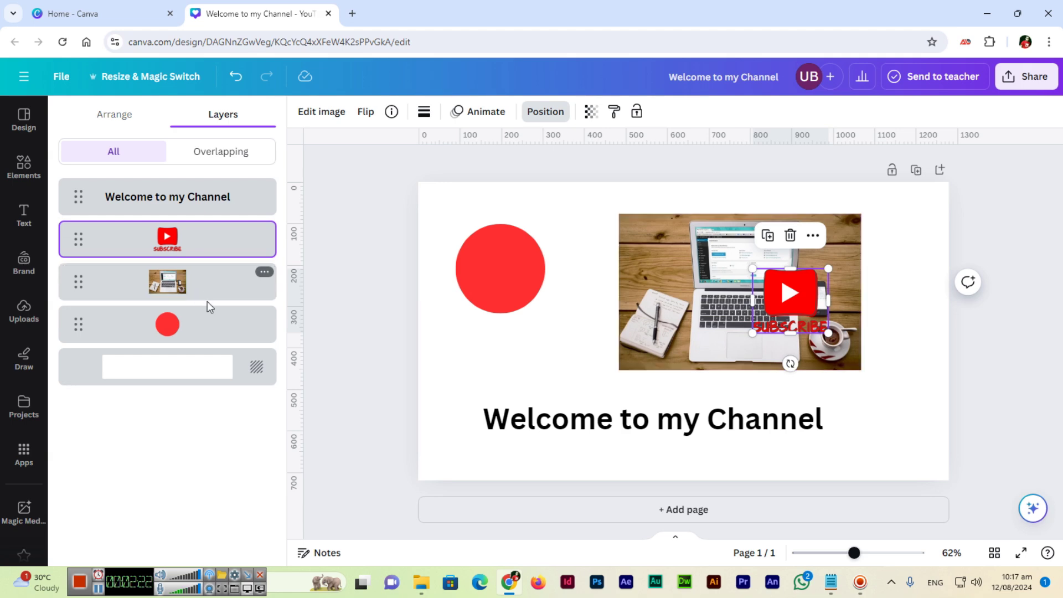
left_click_drag(76, 238, 78, 294)
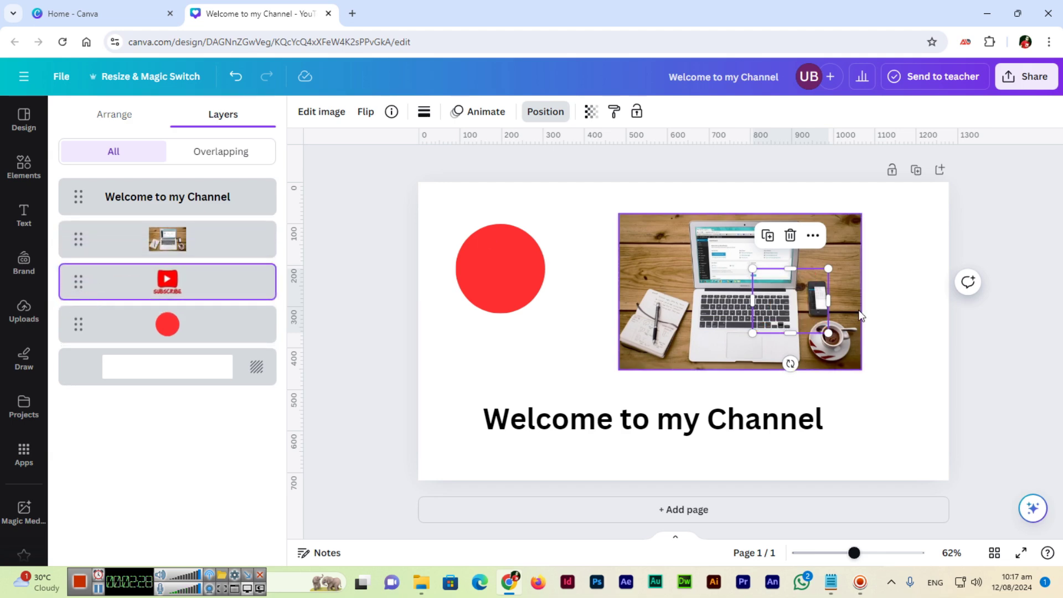
left_click(711, 281)
Uncover the subscribe graphic, raise it above the photo in Layers, and place it at the photo's right edge
left_click_drag(709, 279, 638, 290)
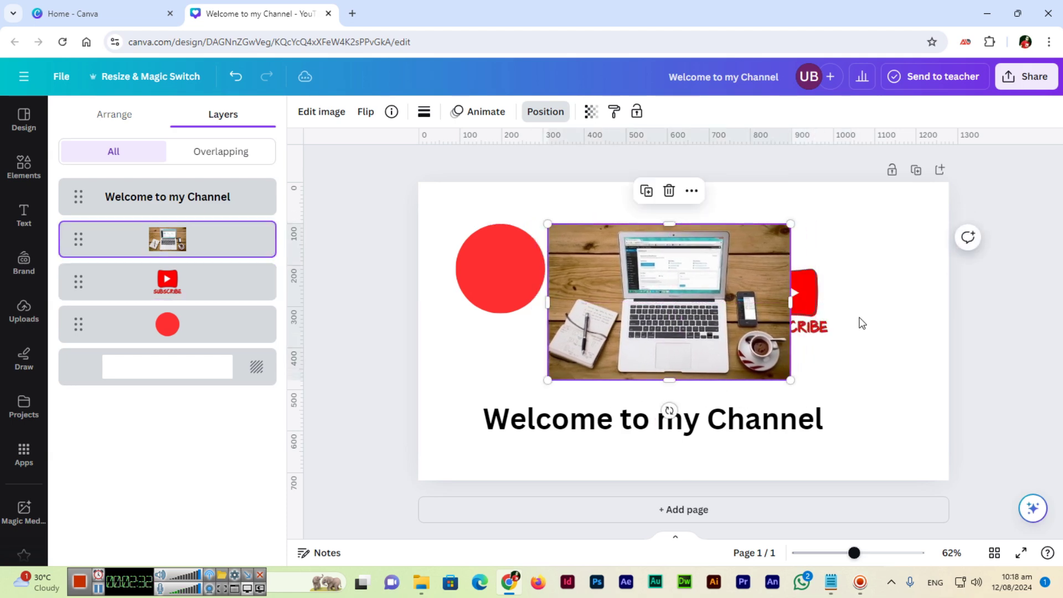
left_click_drag(800, 300, 820, 302)
left_click_drag(79, 285, 82, 226)
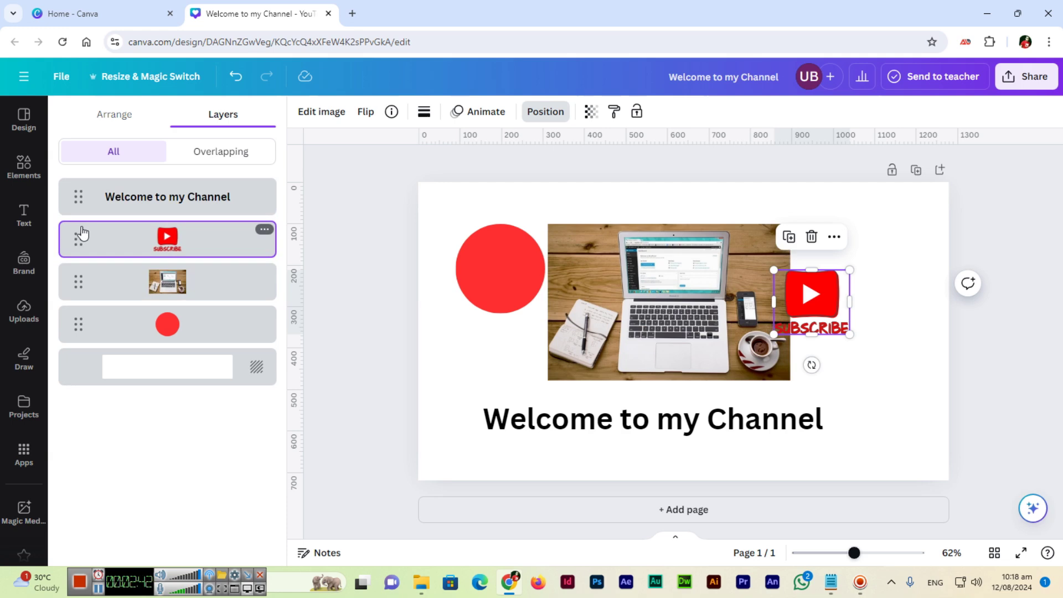
left_click_drag(825, 301, 743, 304)
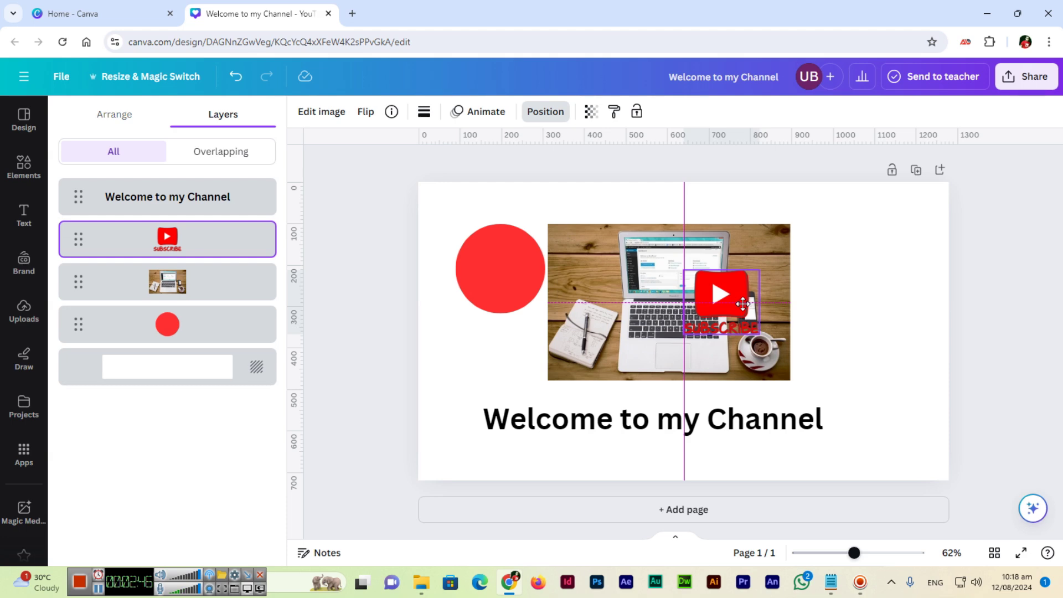
left_click_drag(742, 304, 816, 305)
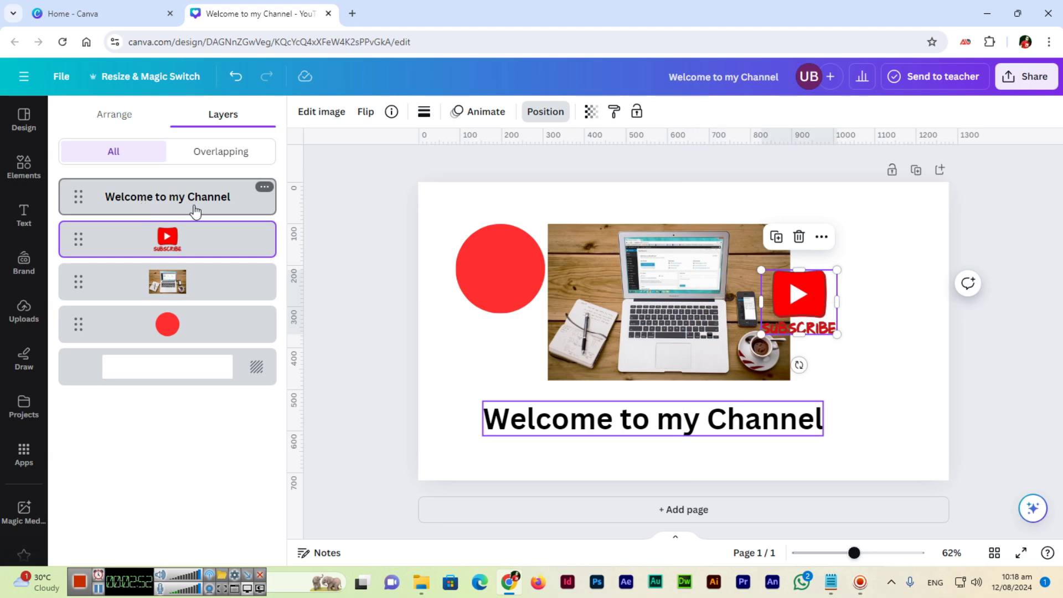
Lock the subscribe graphic from its layer's right-click menu
right_click(175, 249)
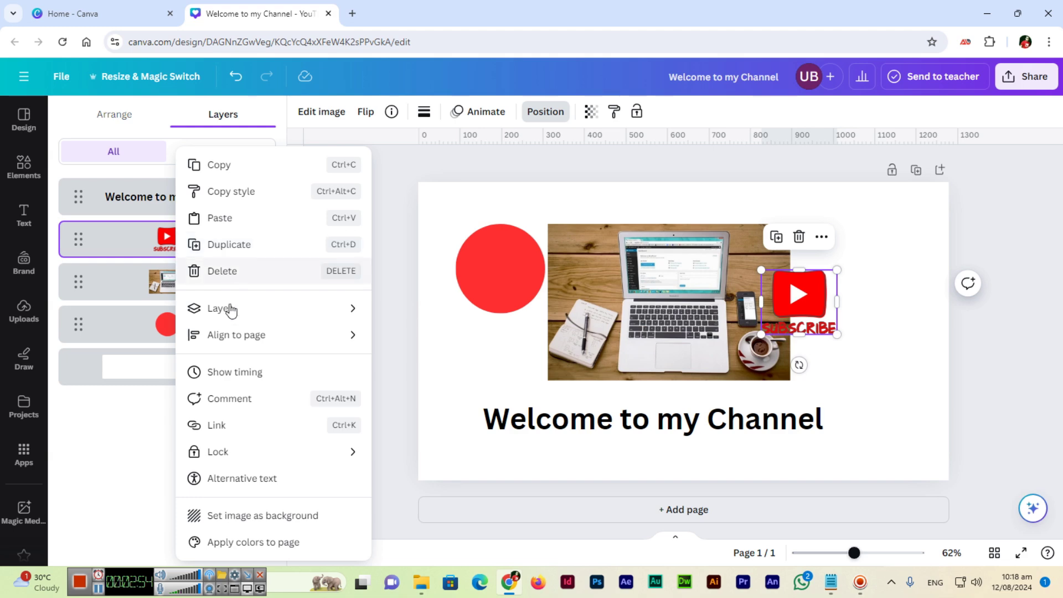
mouse_move(258, 459)
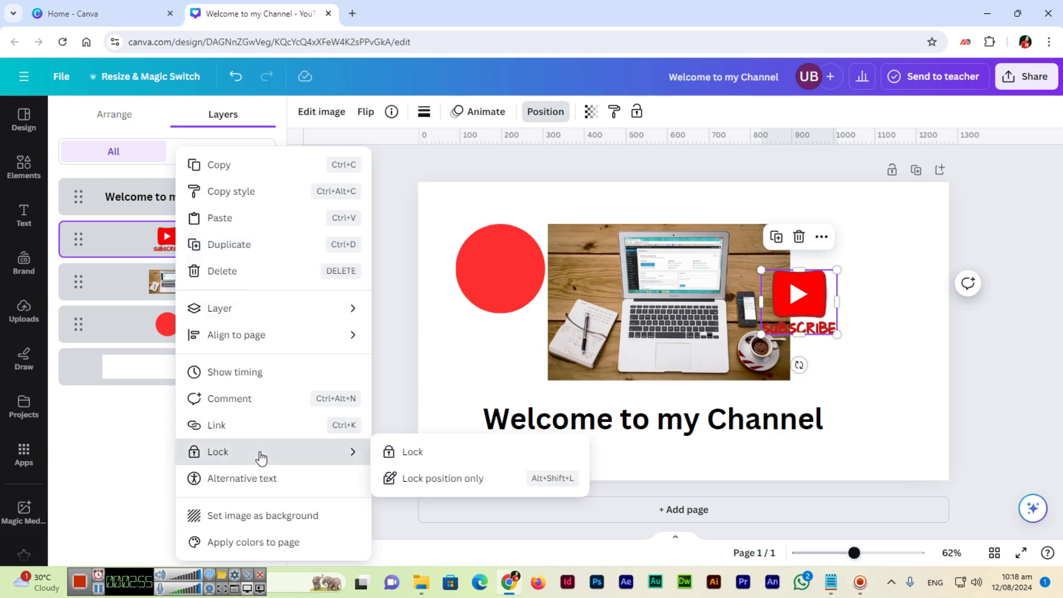
left_click(414, 454)
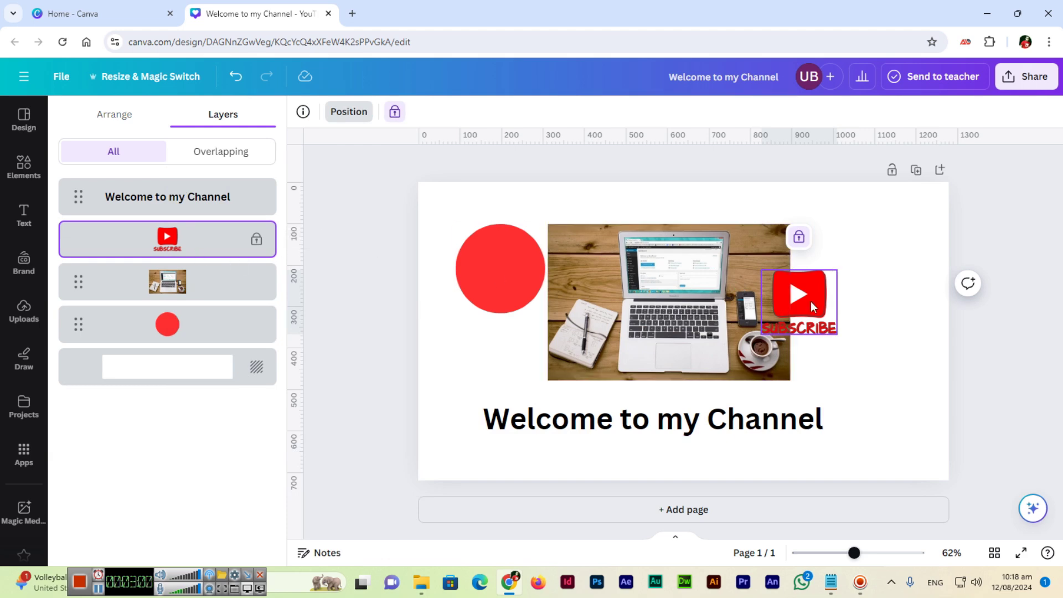
left_click(840, 304)
Shrink the laptop photo and move it left, lower the red circle, and shift the title right
left_click_drag(648, 274, 612, 262)
left_click_drag(513, 214, 553, 238)
left_click_drag(489, 278, 489, 302)
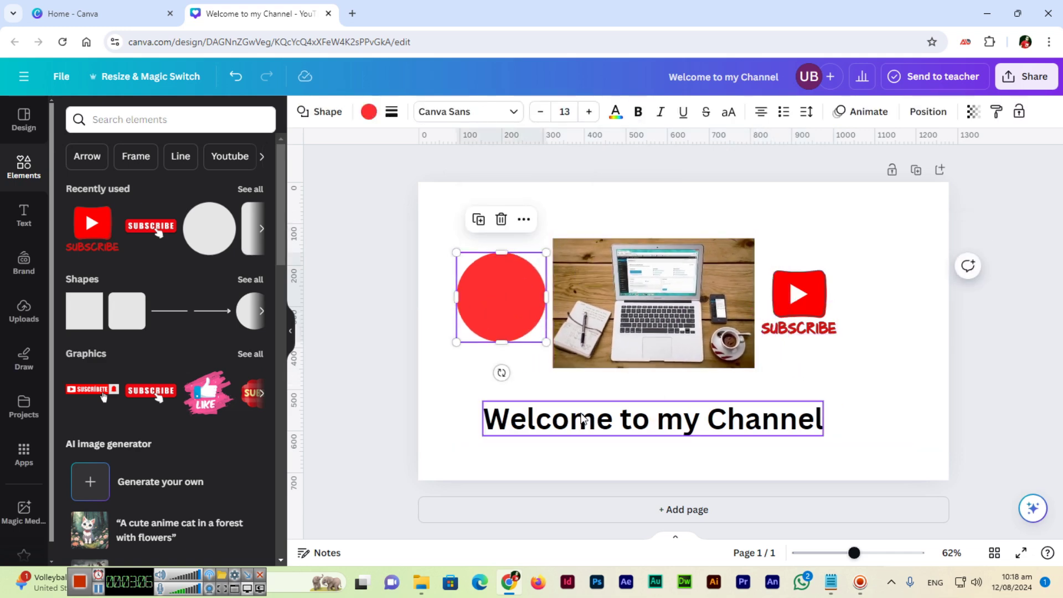
left_click_drag(583, 418, 597, 417)
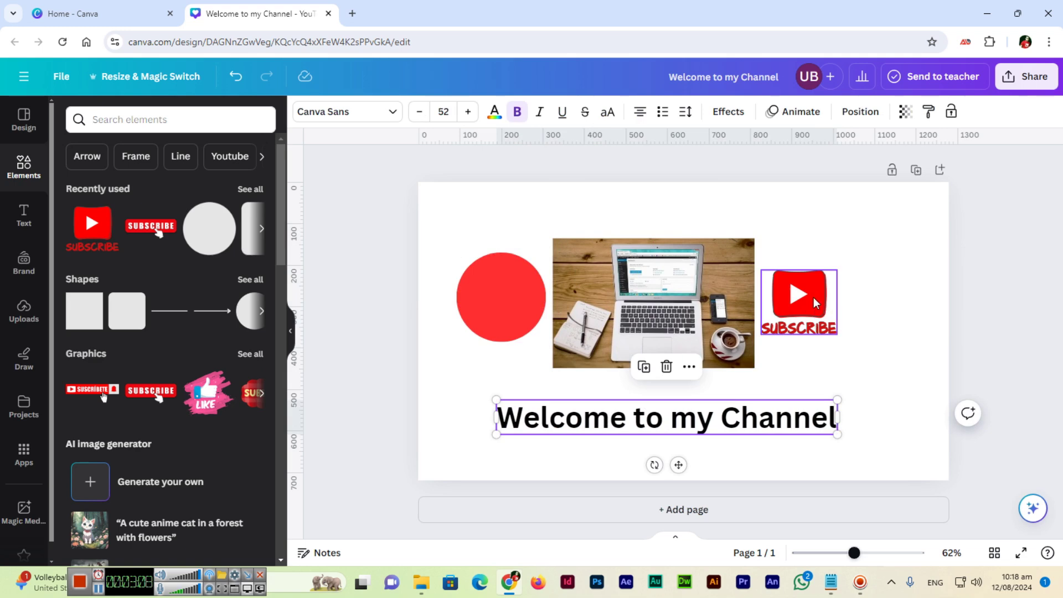
Unlock the subscribe graphic from its right-click menu
left_click(856, 305)
left_click(825, 311)
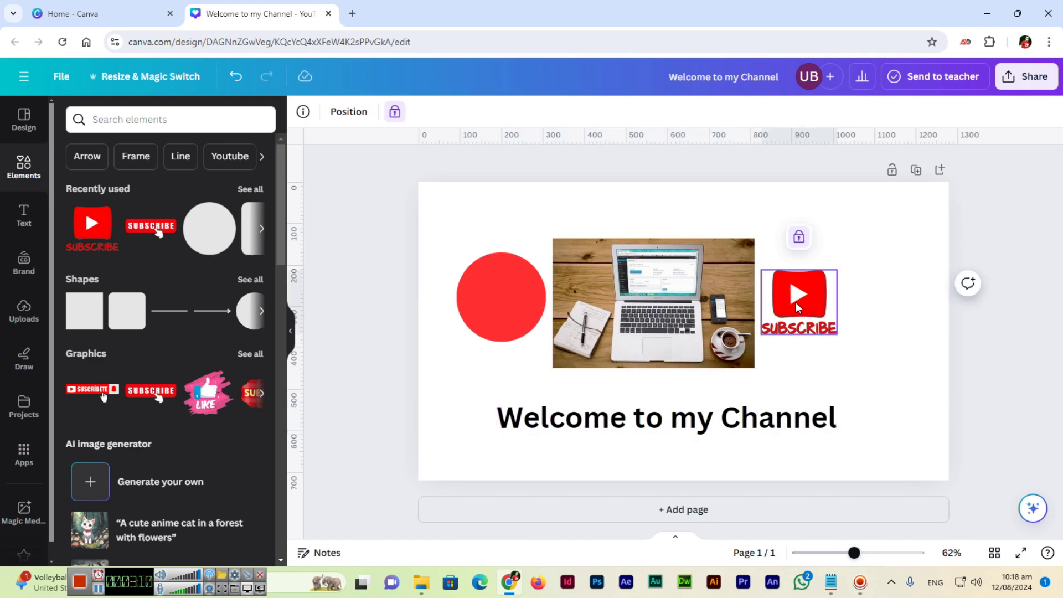
right_click(797, 308)
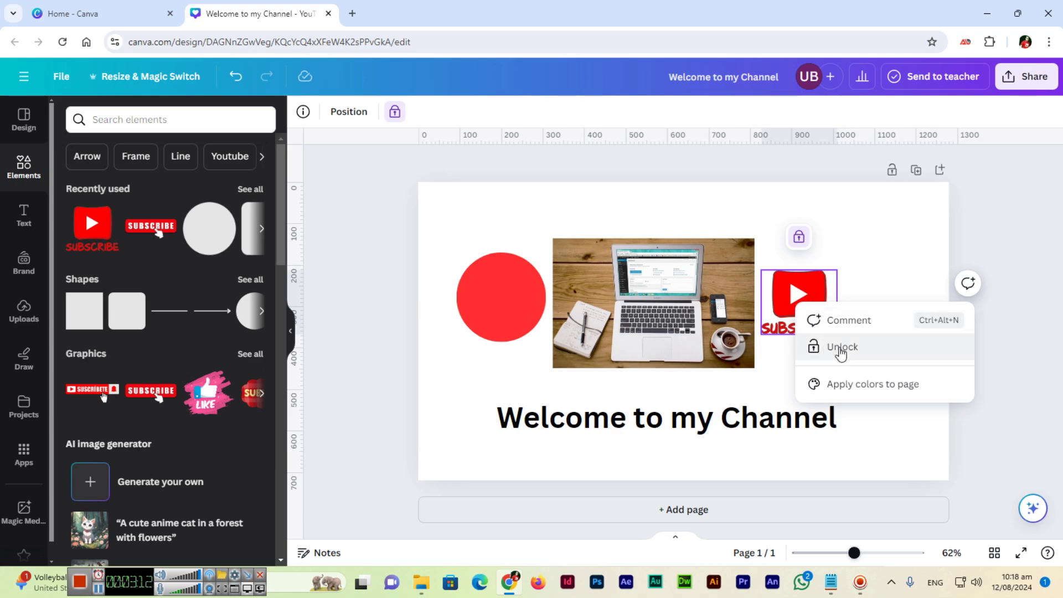
left_click(841, 348)
Move the subscribe graphic up and right and enlarge it slightly
left_click(861, 316)
left_click_drag(830, 308, 856, 290)
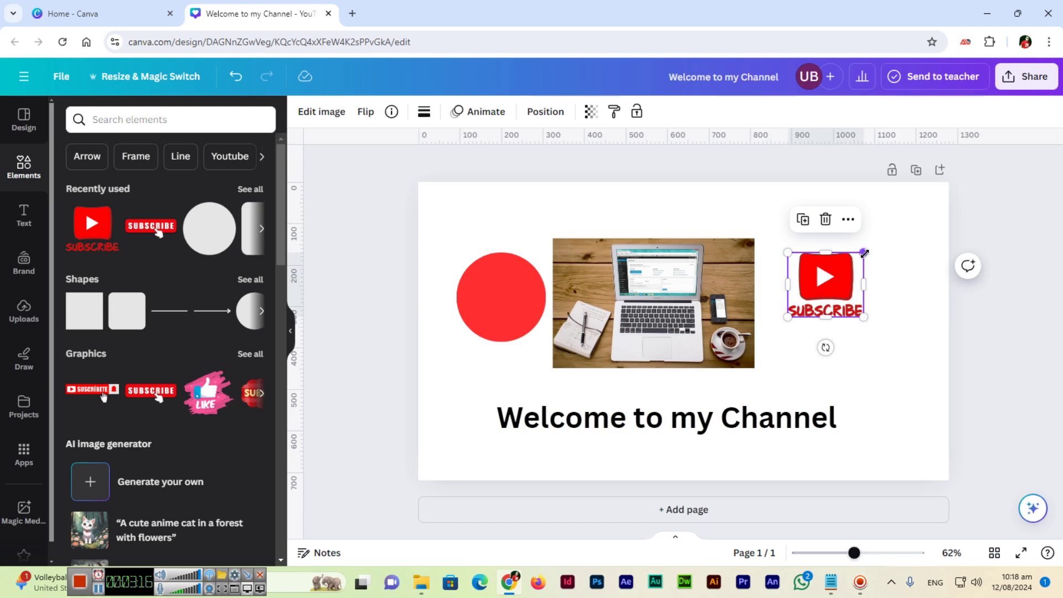
left_click_drag(865, 253, 880, 237)
left_click_drag(845, 270, 835, 284)
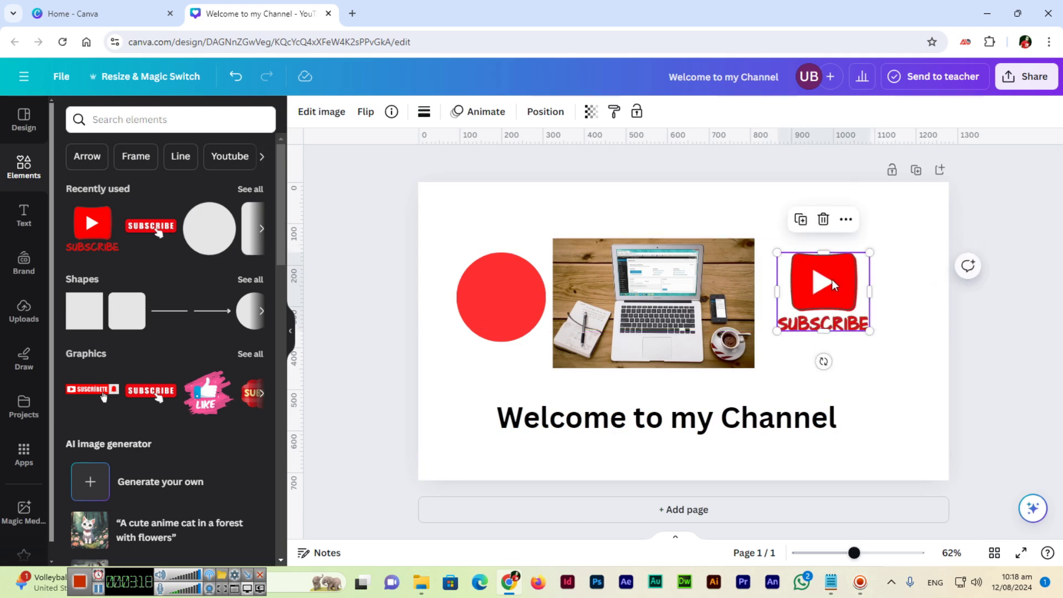